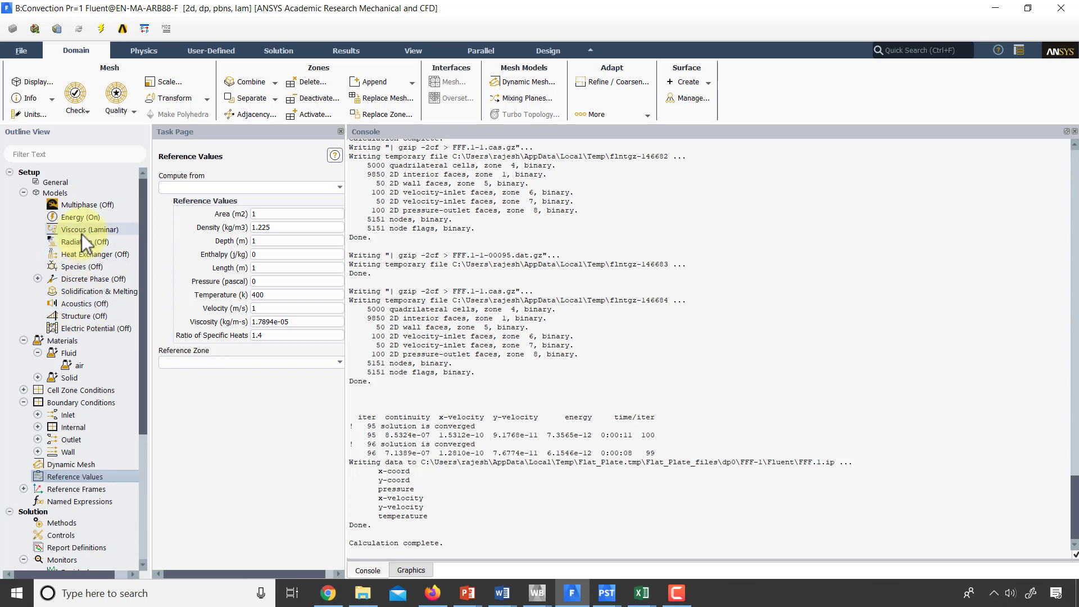
Check the reference temperature among the case's reference values
{"action": "scroll", "coordinate": [93, 414], "scroll_direction": "down", "scroll_amount": 3}
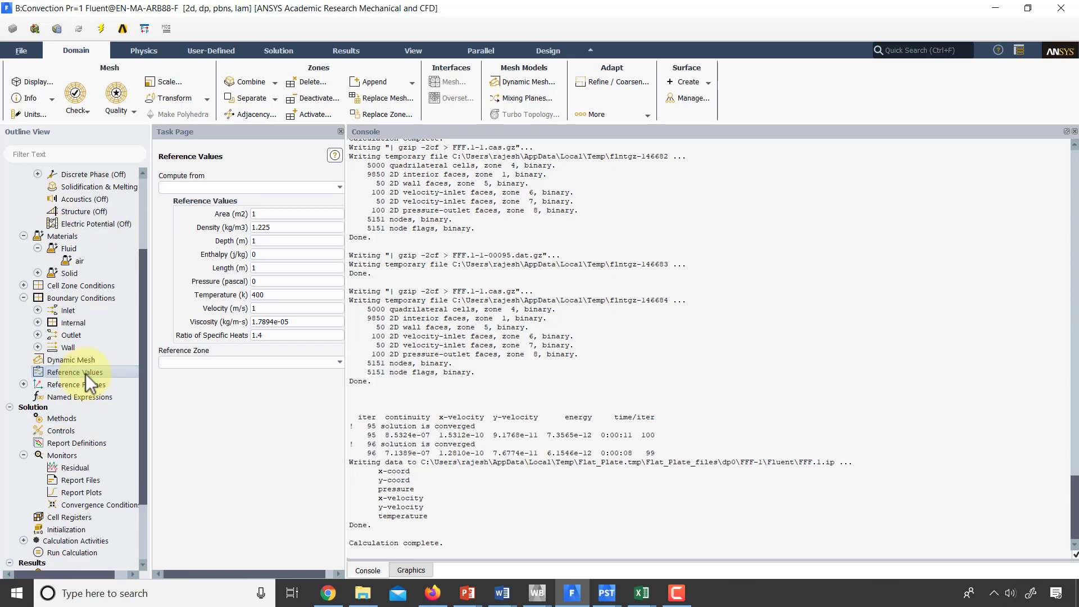
{"action": "mouse_move", "coordinate": [145, 289]}
{"action": "left_mouse_down"}
{"action": "mouse_move", "coordinate": [153, 237]}
{"action": "mouse_move", "coordinate": [136, 283]}
{"action": "left_mouse_up"}
{"action": "left_click", "coordinate": [275, 294]}
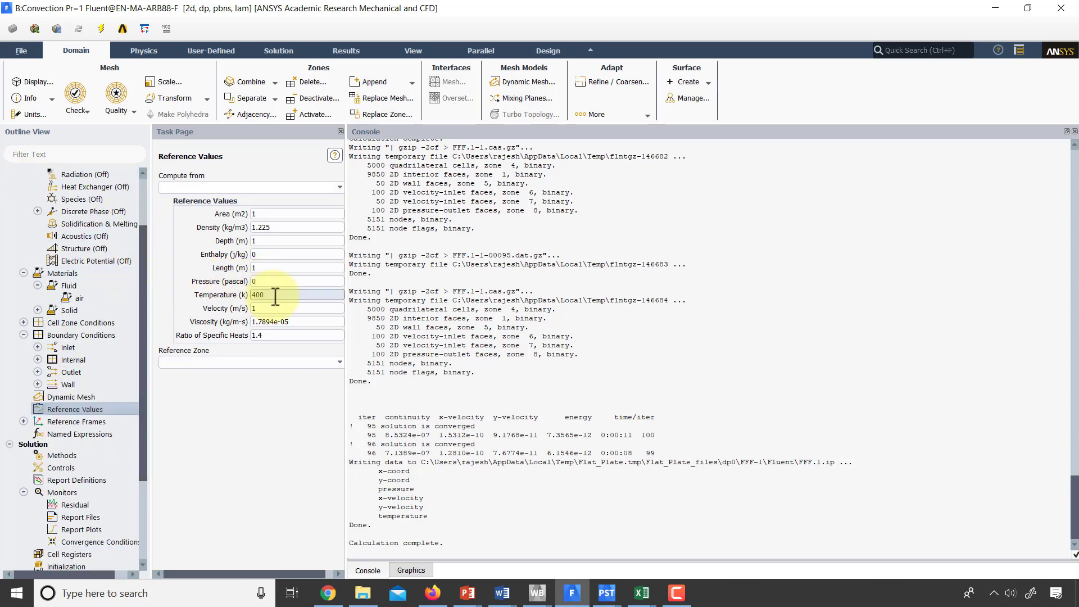
{"action": "left_click_drag", "start_coordinate": [261, 295], "coordinate": [247, 294]}
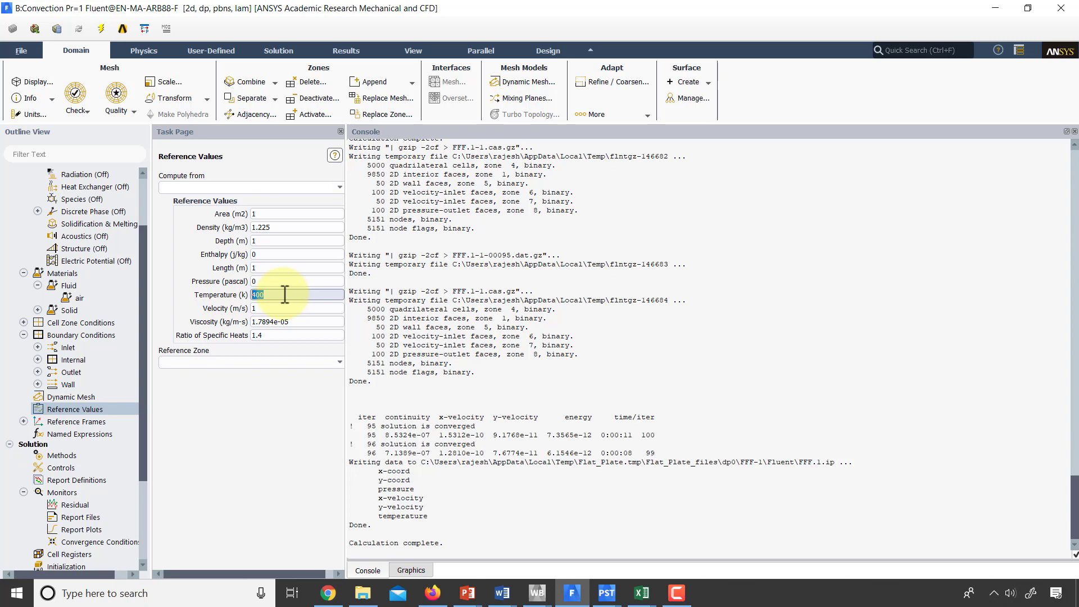
Open the data file quantities of the run calculation settings and select Surface Heat Transfer Coef. as an additional quantity
{"action": "left_click_drag", "start_coordinate": [144, 325], "coordinate": [126, 427]}
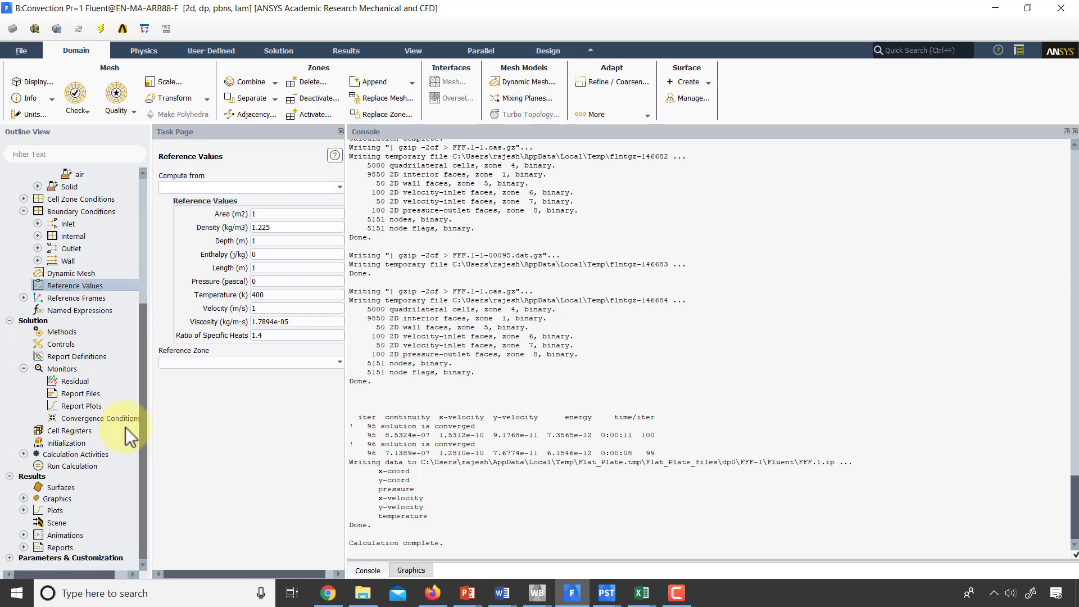
{"action": "left_click", "coordinate": [65, 466]}
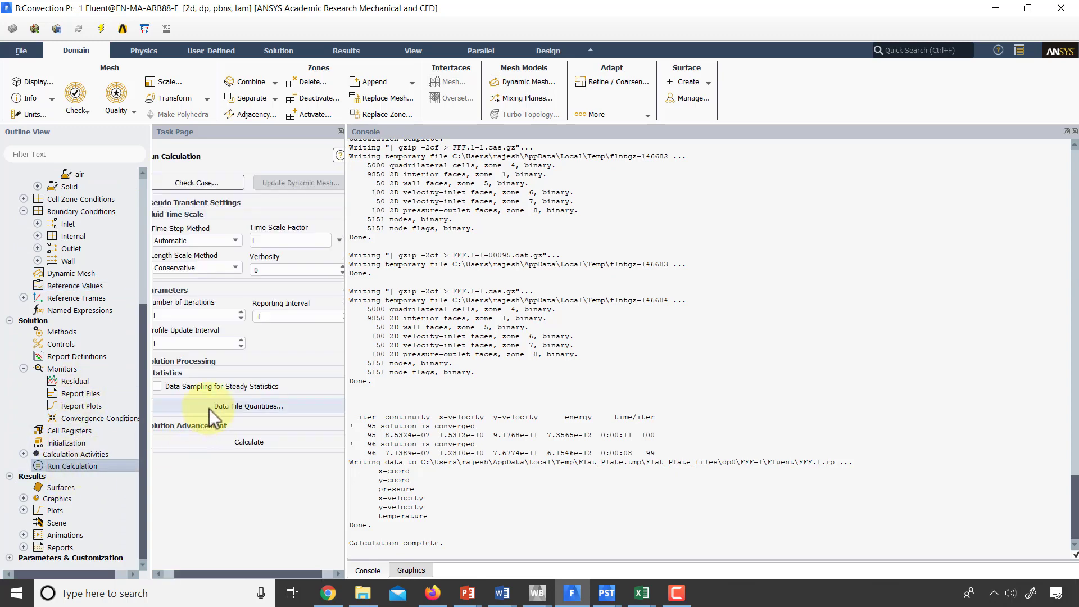
{"action": "left_click", "coordinate": [209, 409]}
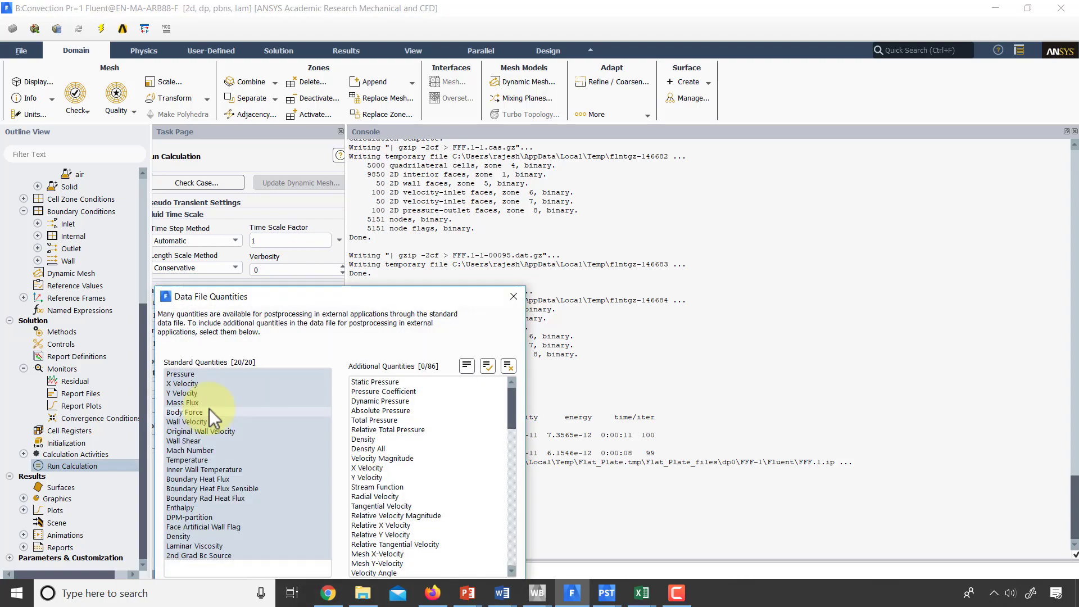
{"action": "left_click_drag", "start_coordinate": [297, 306], "coordinate": [270, 120]}
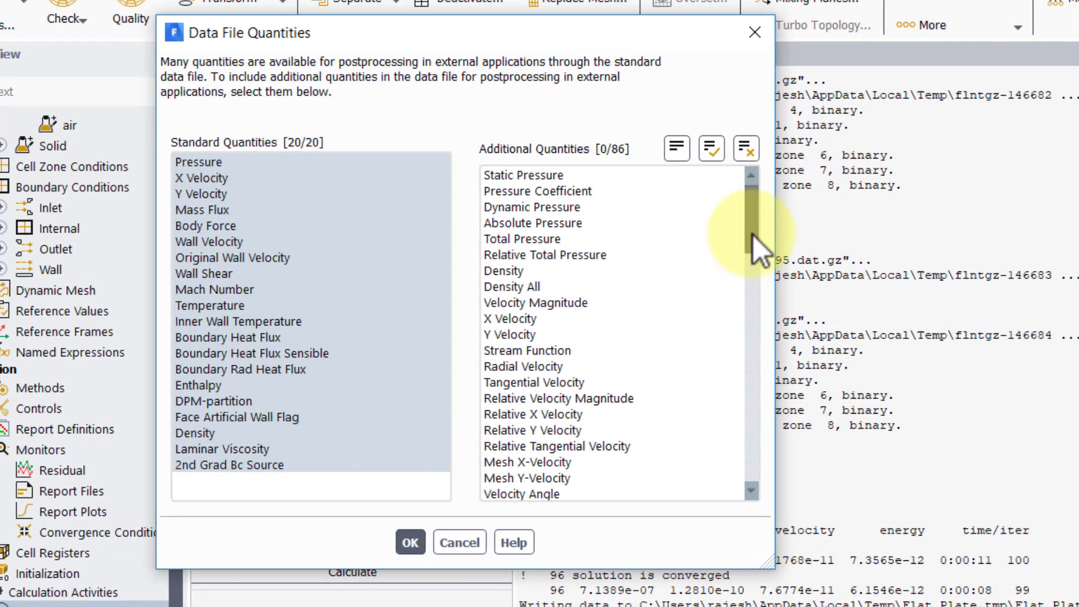
{"action": "left_click_drag", "start_coordinate": [753, 235], "coordinate": [744, 354]}
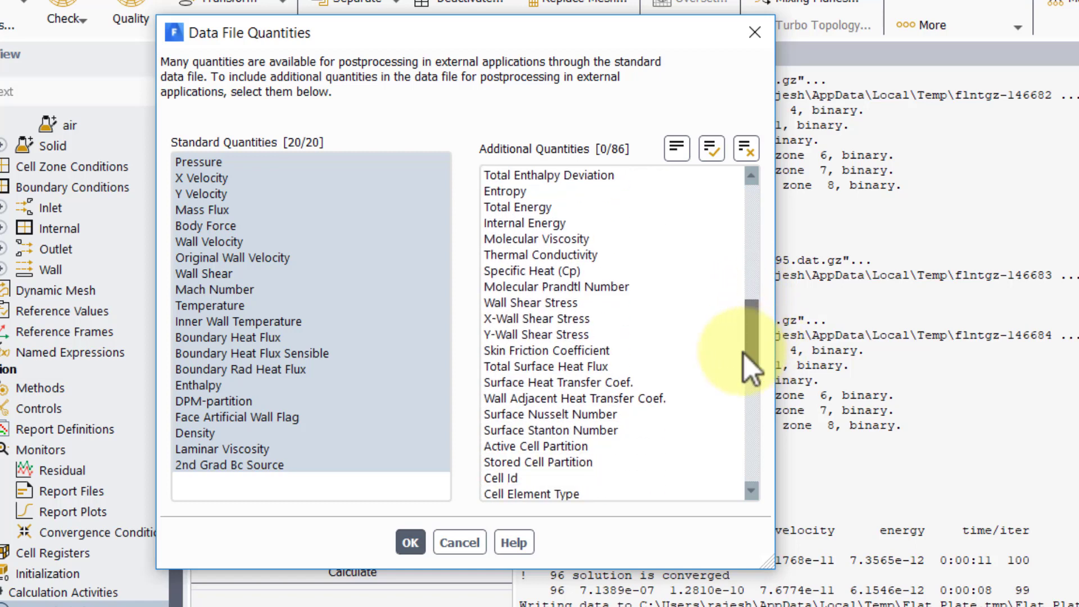
{"action": "left_click", "coordinate": [565, 386]}
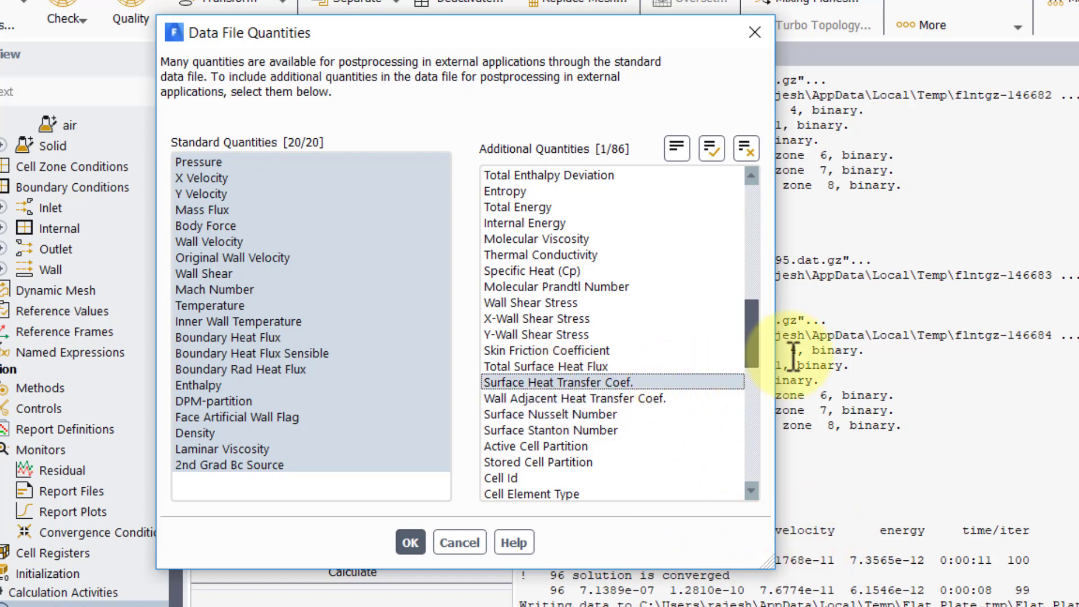
Add the four velocity derivatives dX-Velocity/dx, dY-Velocity/dx, dX-Velocity/dy and dY-Velocity/dy to the additional data file quantities and accept the selection
{"action": "left_click_drag", "start_coordinate": [747, 344], "coordinate": [757, 480]}
{"action": "left_click", "coordinate": [556, 396]}
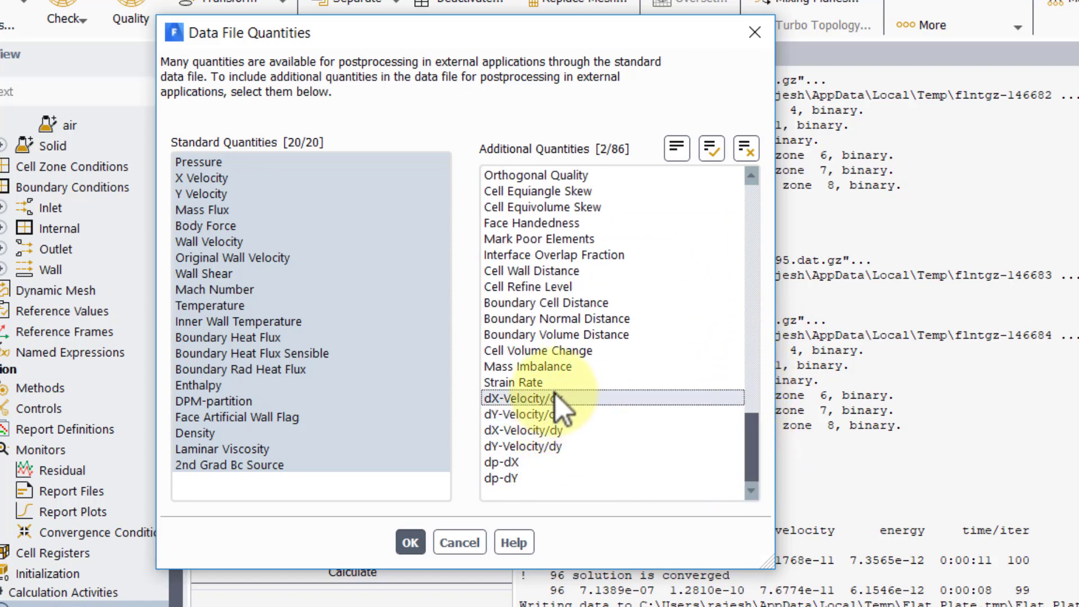
{"action": "left_click", "coordinate": [557, 416]}
{"action": "left_click", "coordinate": [559, 430]}
{"action": "left_click", "coordinate": [561, 449]}
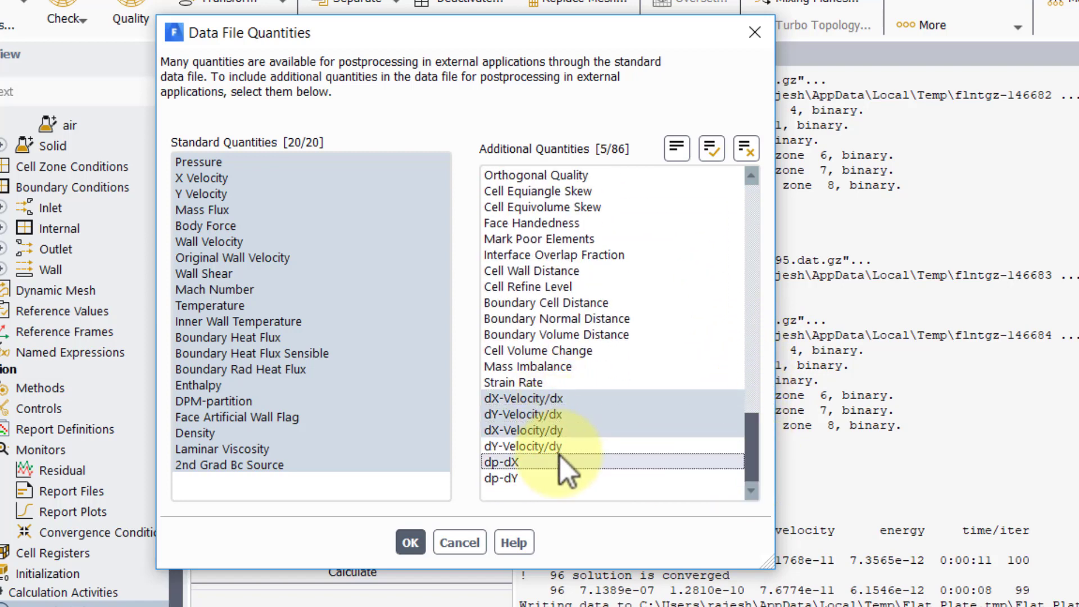
{"action": "left_click", "coordinate": [556, 453]}
{"action": "left_click", "coordinate": [558, 446]}
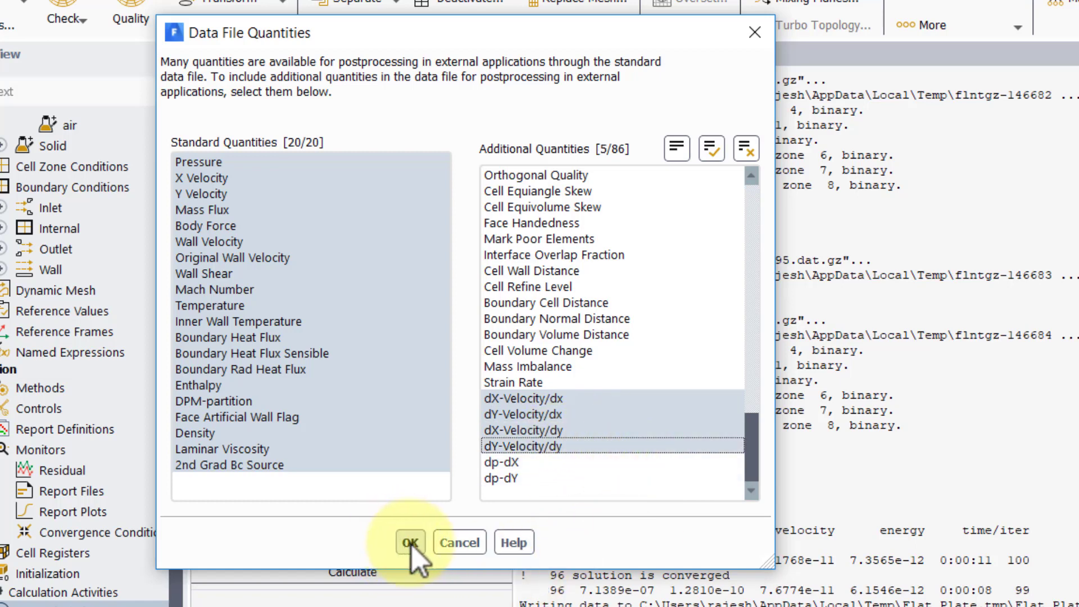
{"action": "left_click_drag", "start_coordinate": [755, 437], "coordinate": [772, 348]}
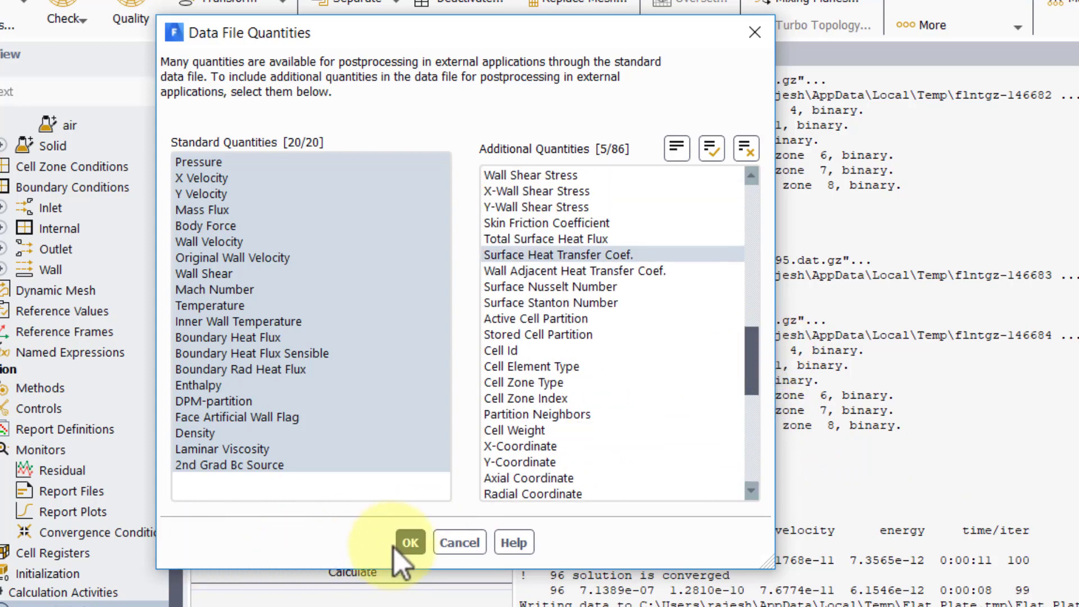
{"action": "left_click", "coordinate": [410, 542]}
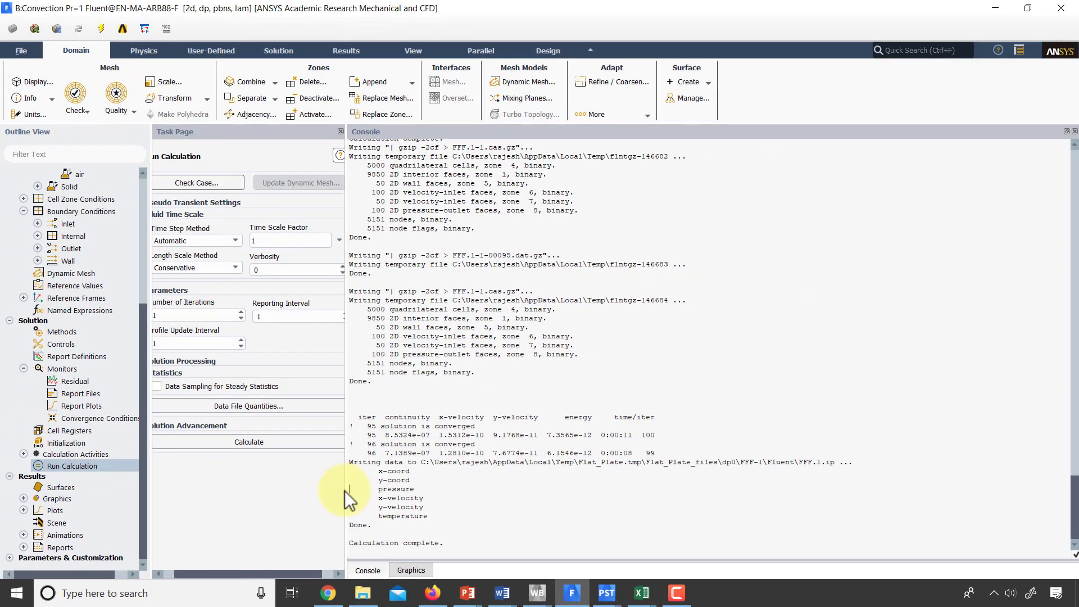
Run the calculation for 1 iteration, using the settings changes for the current calculation only
{"action": "left_click_drag", "start_coordinate": [345, 489], "coordinate": [402, 486]}
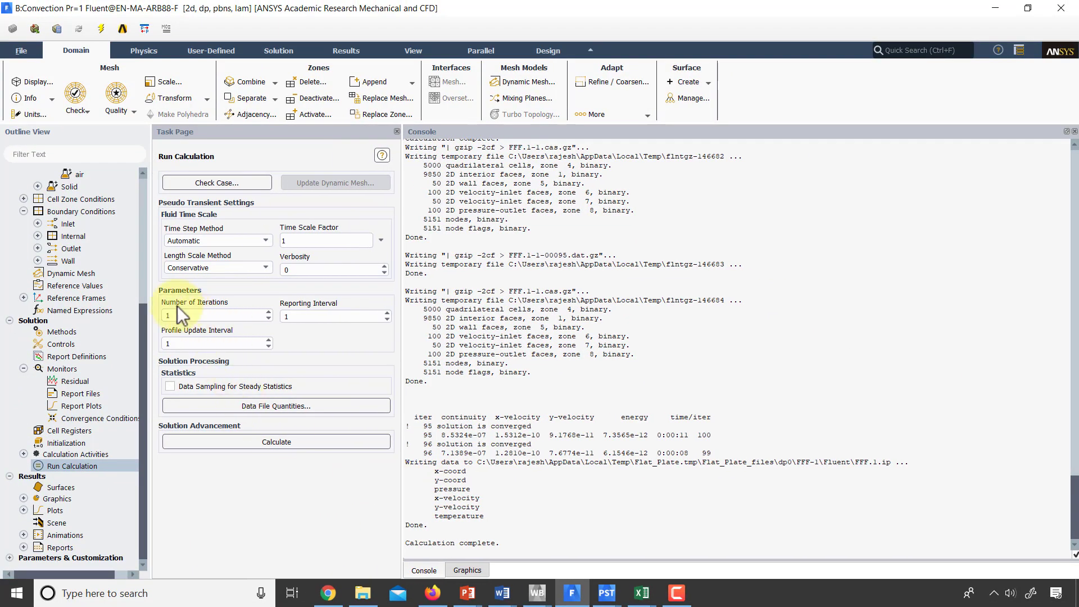
{"action": "left_click", "coordinate": [249, 442]}
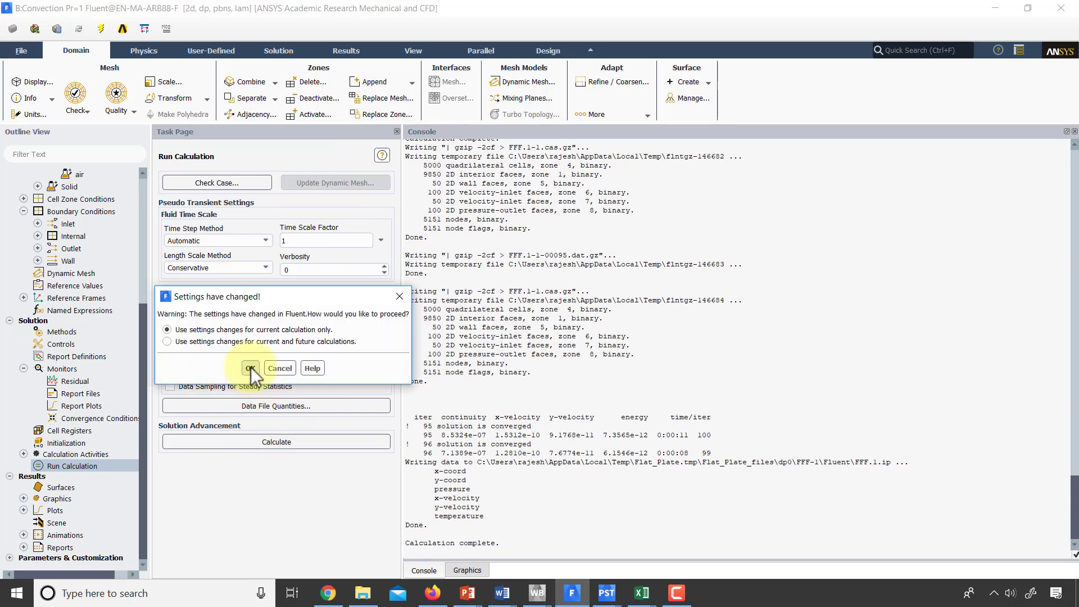
{"action": "left_click", "coordinate": [250, 366]}
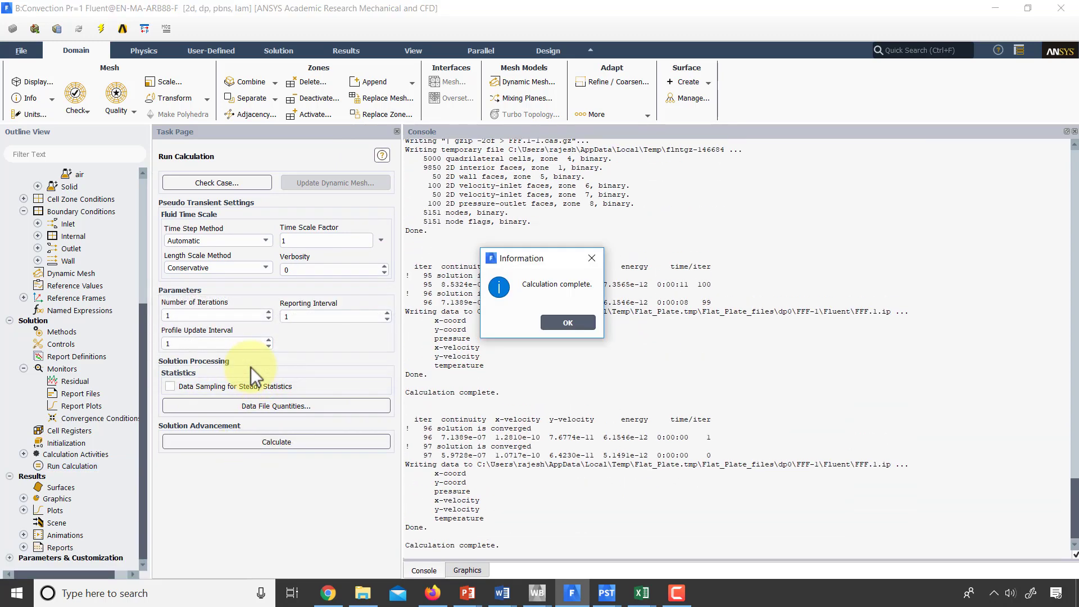
{"action": "left_click", "coordinate": [570, 324]}
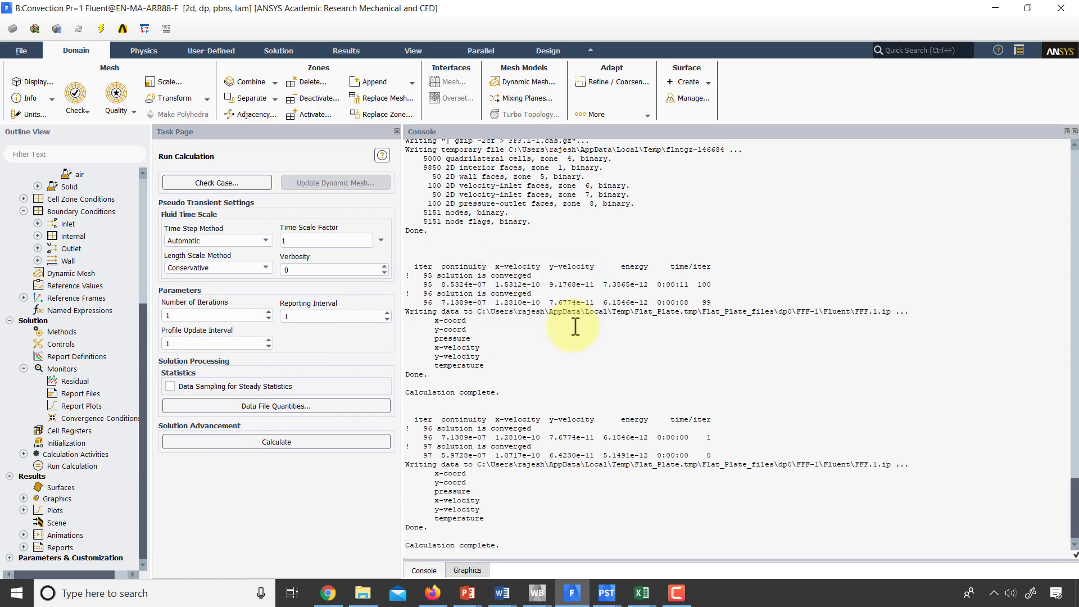
Switch to CFD-Post and refresh the simulation with the new upstream data
{"action": "key", "text": "alt+Tab"}
{"action": "key", "text": "alt+Tab"}
{"action": "key", "text": "alt+Tab"}
{"action": "key", "text": "alt+Tab"}
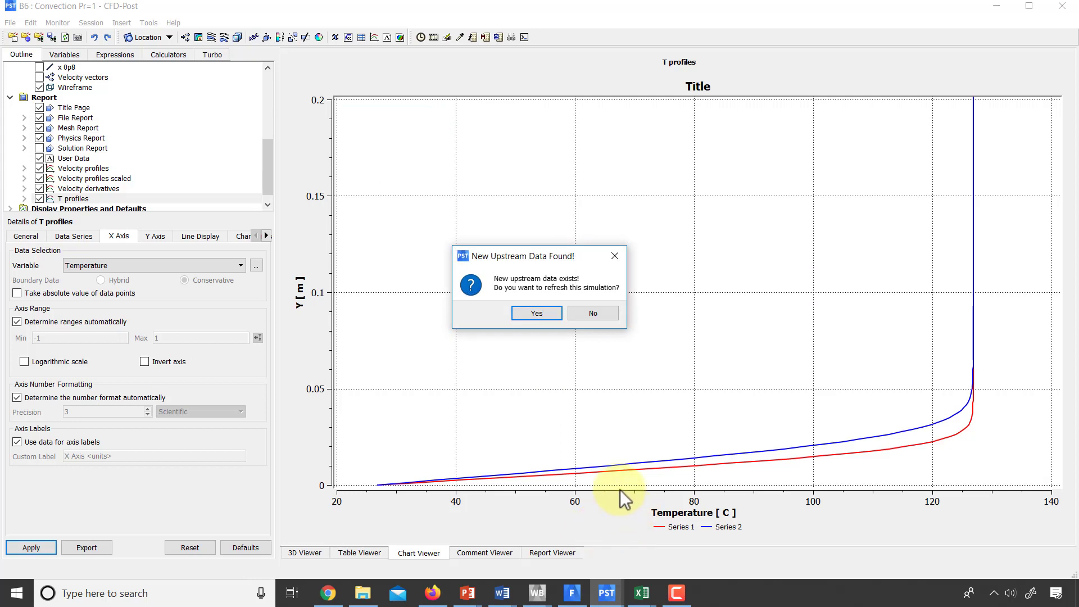
{"action": "left_click", "coordinate": [539, 313]}
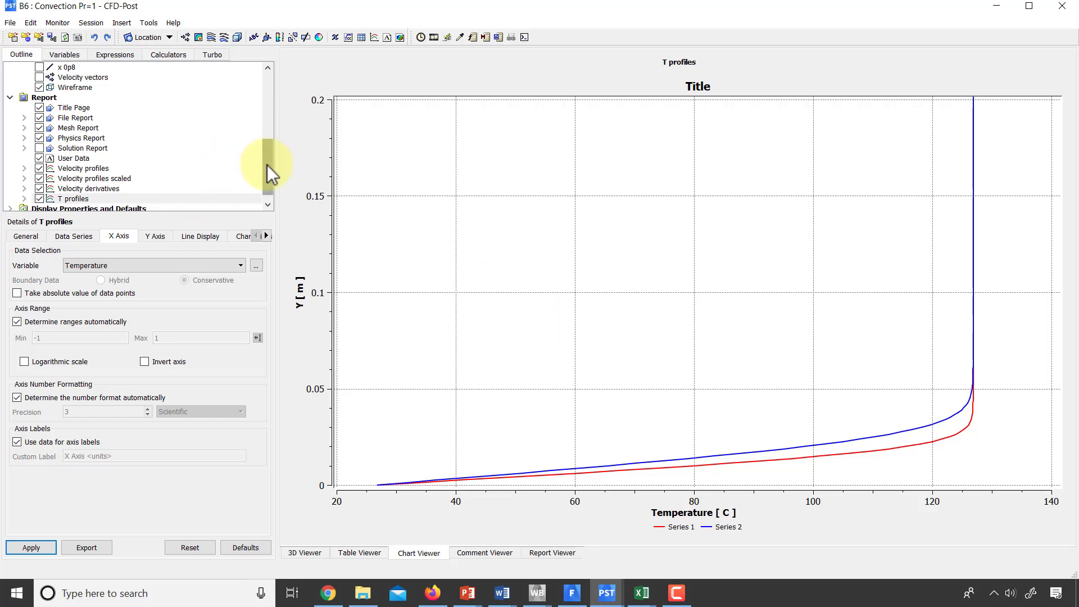
Examine the variables available for the T profiles chart's X axis, looking for the surface heat transfer coefficient, without changing the selection
{"action": "left_click_drag", "start_coordinate": [267, 164], "coordinate": [279, 190]}
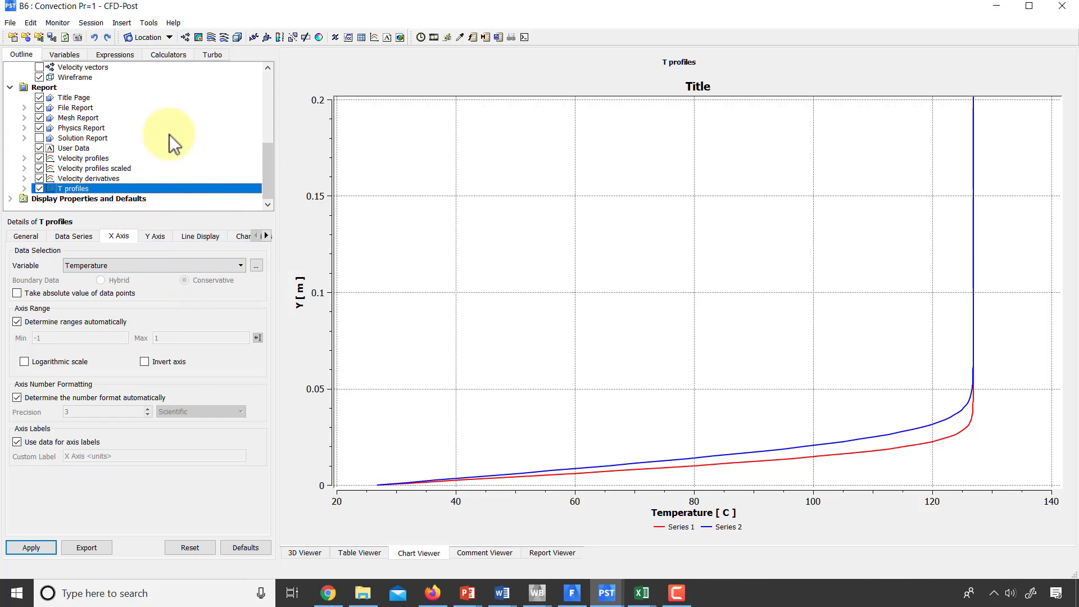
{"action": "left_click", "coordinate": [240, 267]}
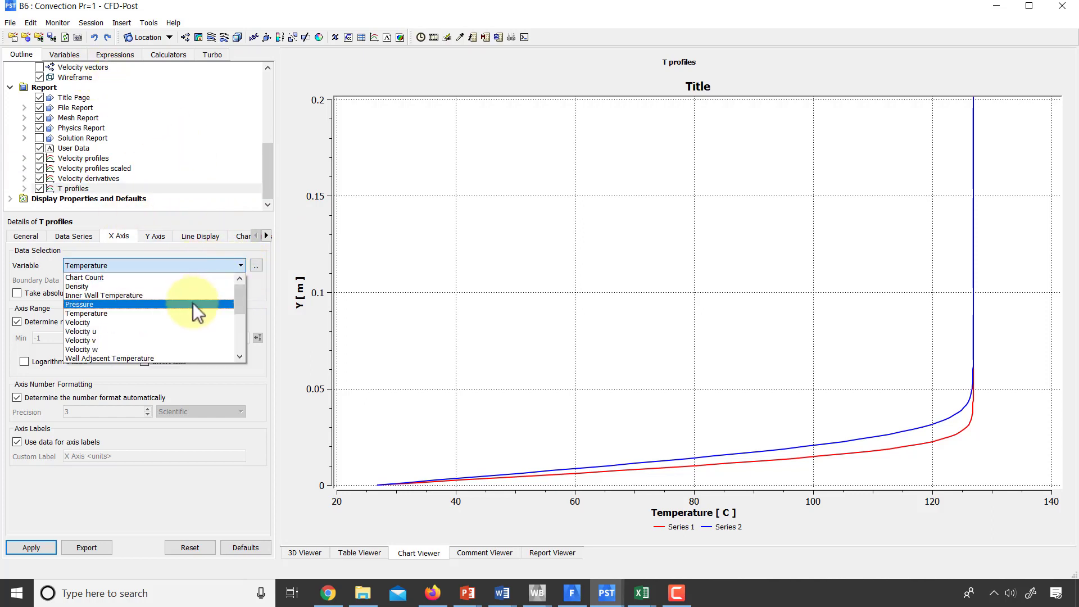
{"action": "scroll", "coordinate": [197, 301], "scroll_direction": "down", "scroll_amount": 2}
{"action": "scroll", "coordinate": [201, 299], "scroll_direction": "down", "scroll_amount": 1}
{"action": "scroll", "coordinate": [201, 298], "scroll_direction": "up", "scroll_amount": 2}
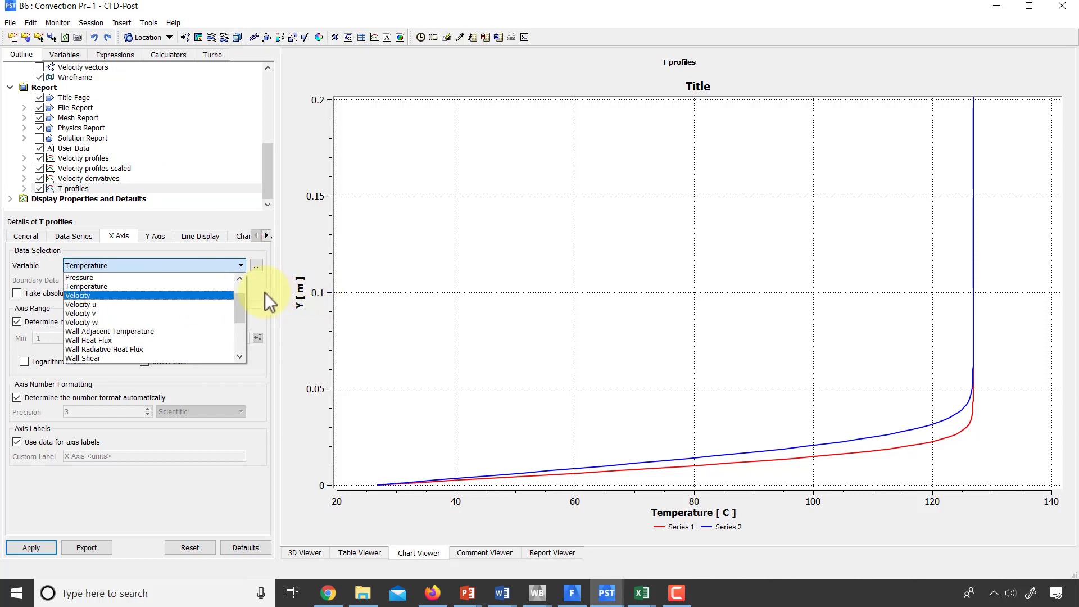
{"action": "left_click", "coordinate": [261, 265]}
{"action": "left_click", "coordinate": [257, 265]}
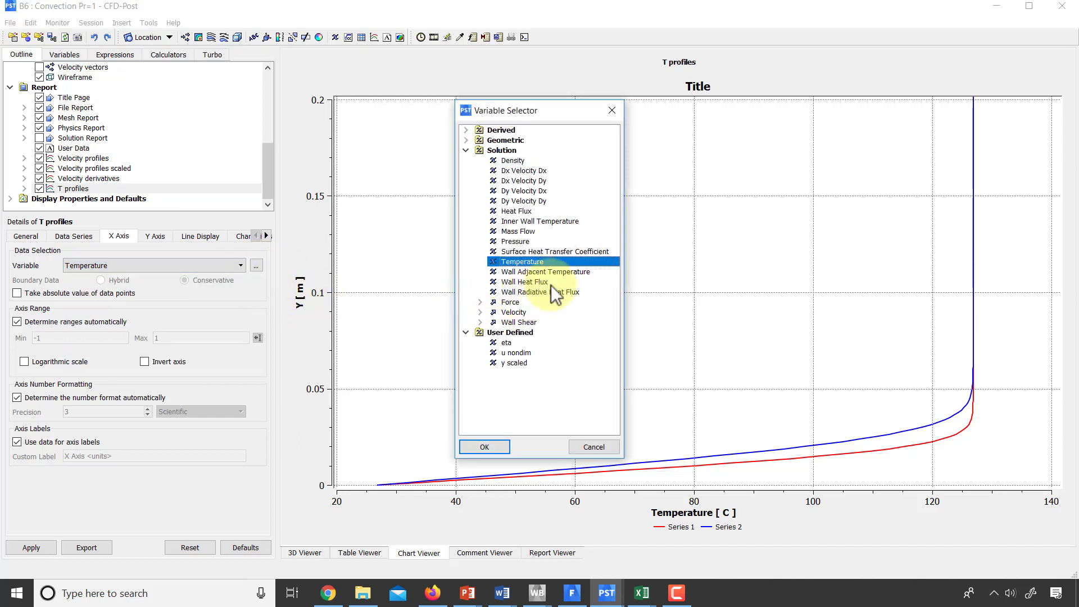
{"action": "left_click", "coordinate": [596, 453]}
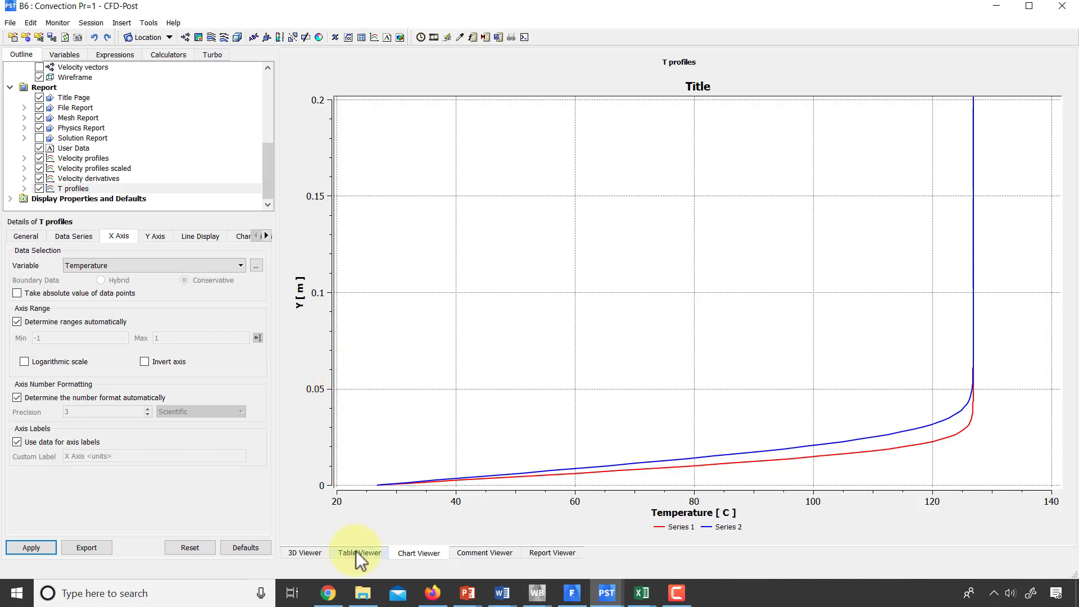
Create a line named myPlate from point (0, 0, 0) to (1, 0, 0), sampled with 101 points
{"action": "left_click", "coordinate": [306, 552]}
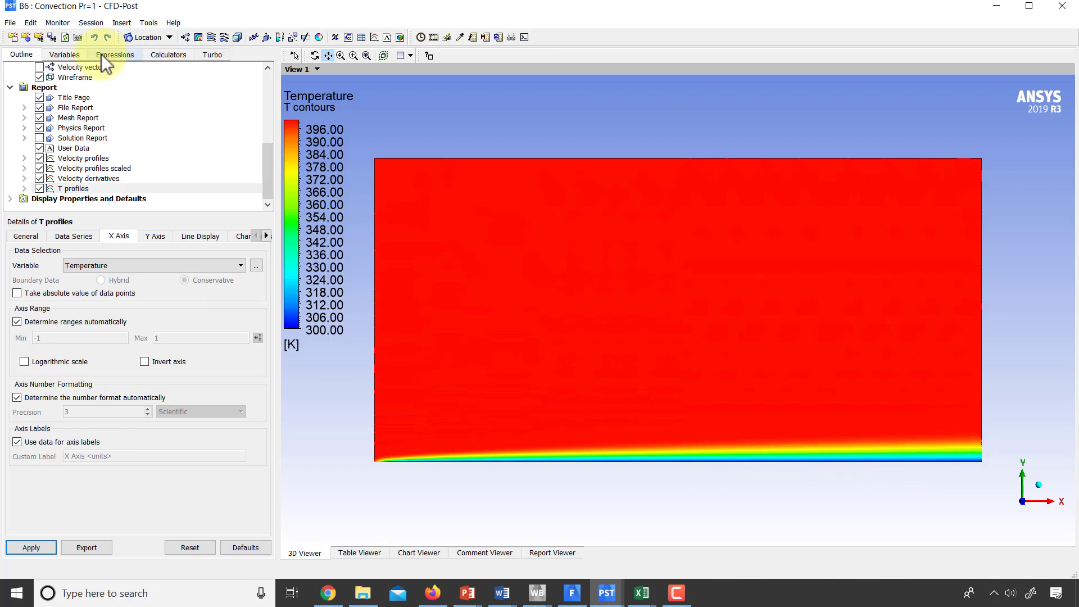
{"action": "left_click", "coordinate": [153, 36]}
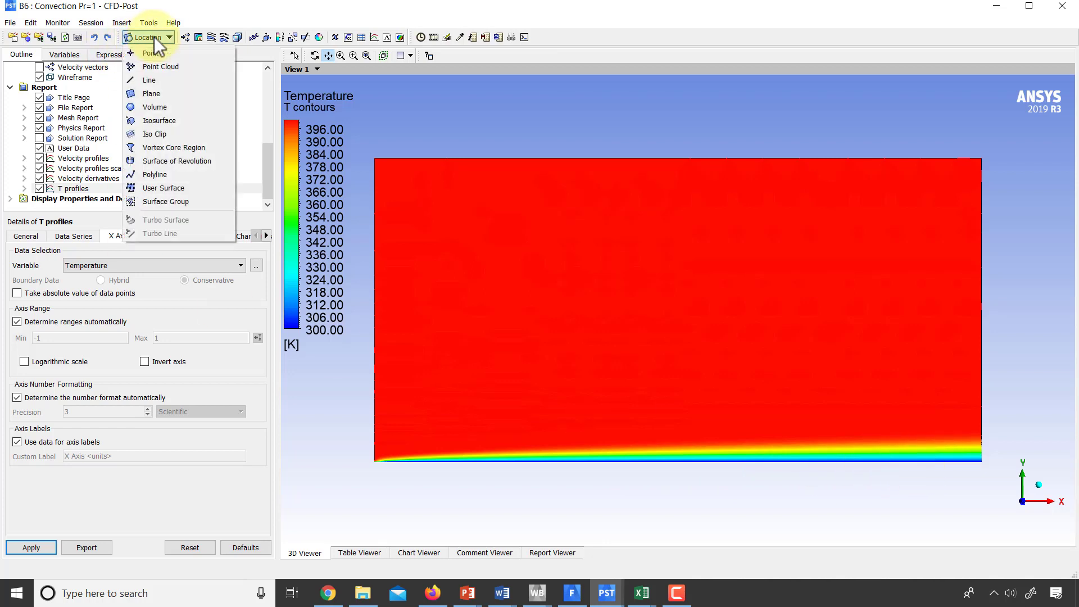
{"action": "left_click", "coordinate": [166, 82]}
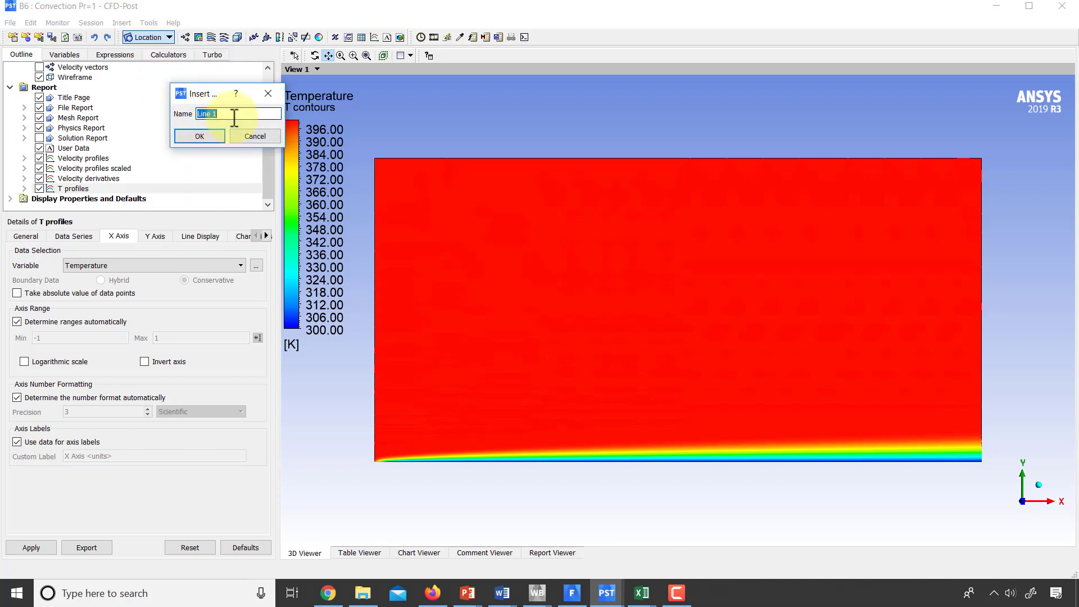
{"action": "type", "text": "myPlate"}
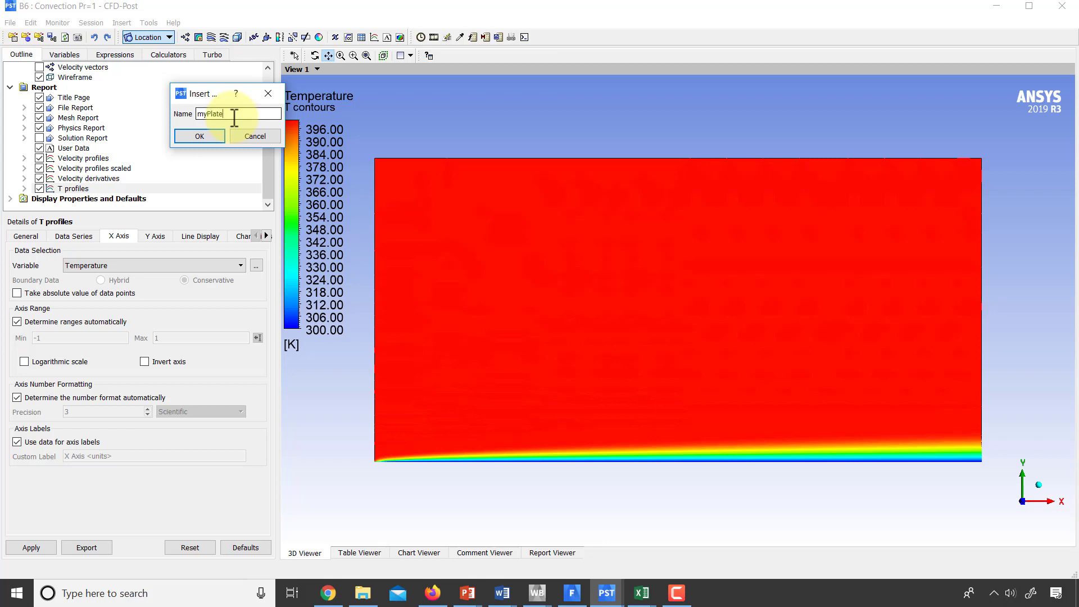
{"action": "left_click", "coordinate": [204, 136]}
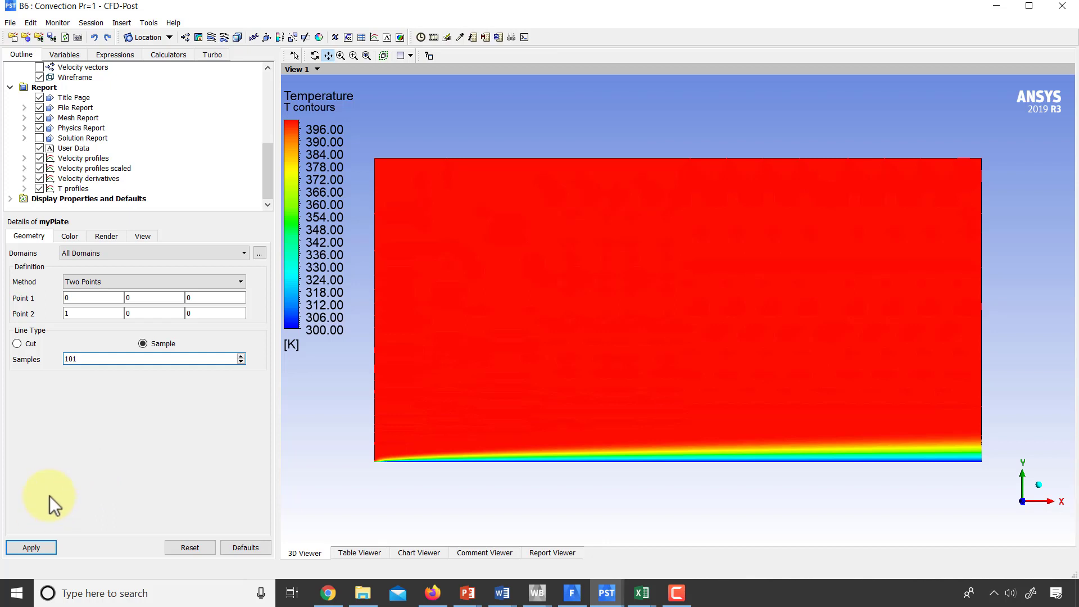
{"action": "left_click", "coordinate": [27, 547]}
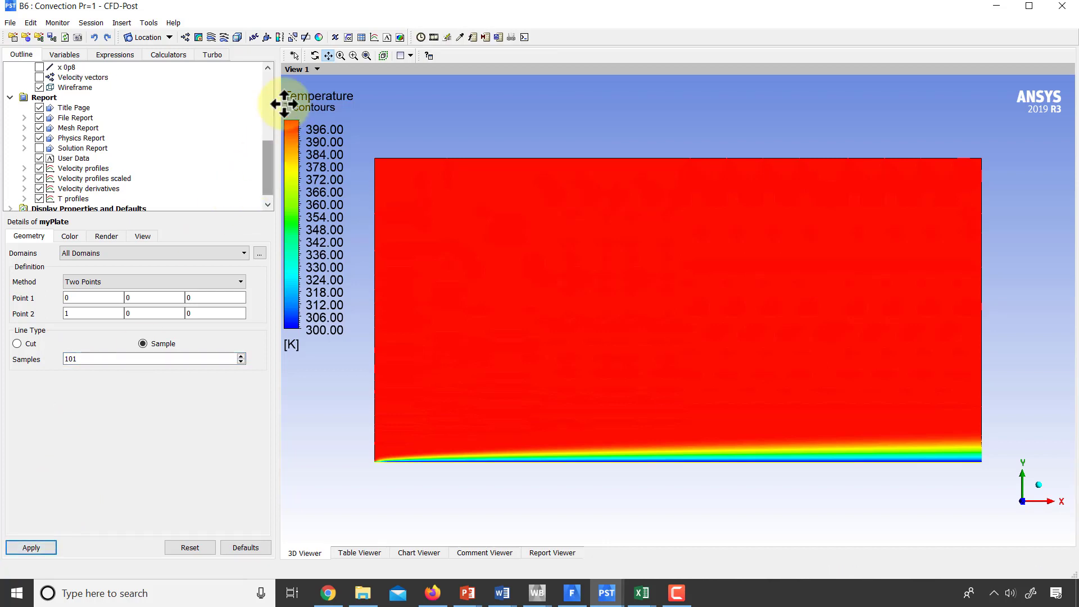
Insert a new chart named "h vs x"
{"action": "left_click", "coordinate": [374, 37]}
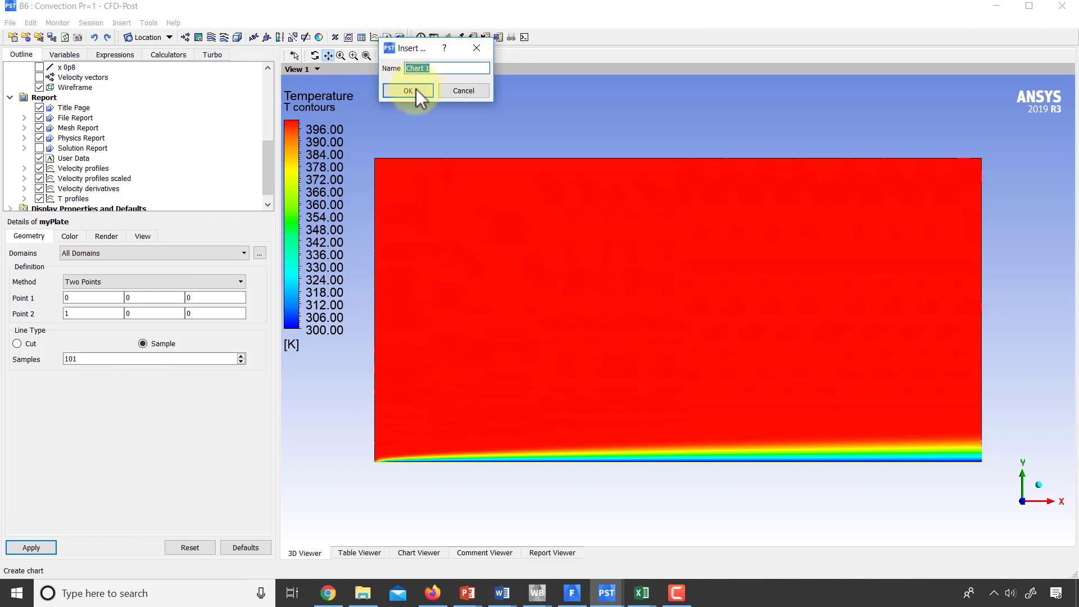
{"action": "type", "text": "h vs"}
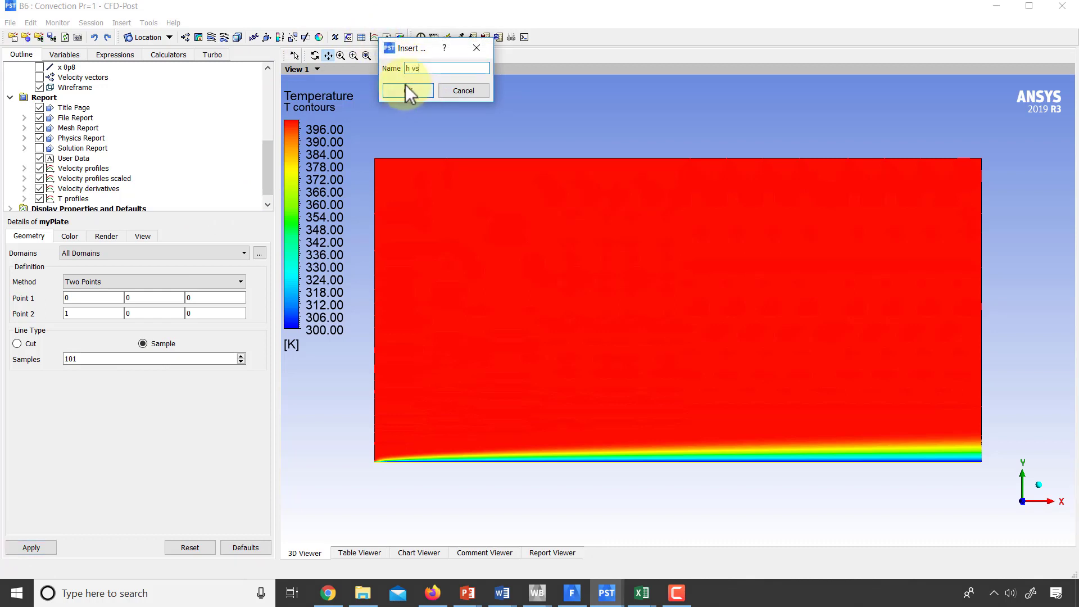
{"action": "type", "text": " x"}
{"action": "left_click", "coordinate": [424, 88]}
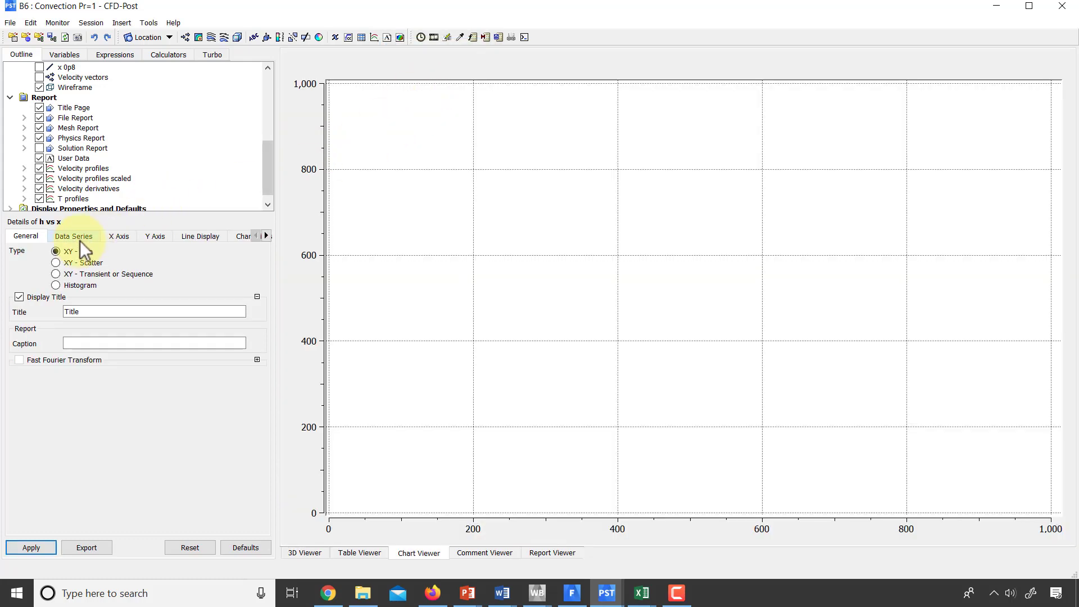
Set the data source location of Series 1 in the h vs x chart to myPlate
{"action": "left_click", "coordinate": [80, 239]}
{"action": "left_click", "coordinate": [201, 378]}
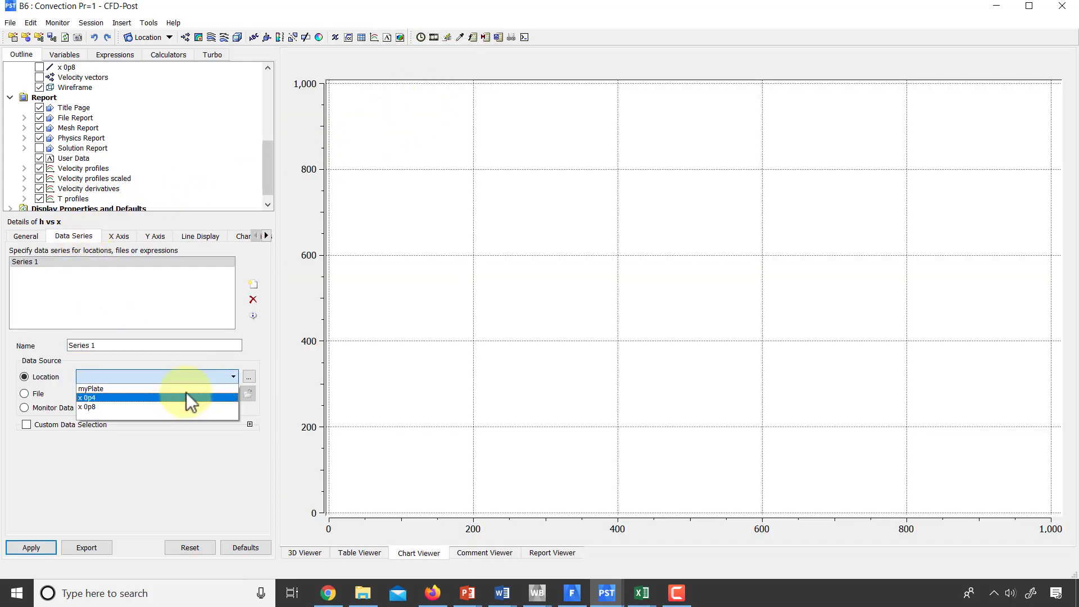
{"action": "left_click", "coordinate": [187, 388]}
Set the X axis variable of the h vs x chart to X
{"action": "left_click", "coordinate": [118, 236]}
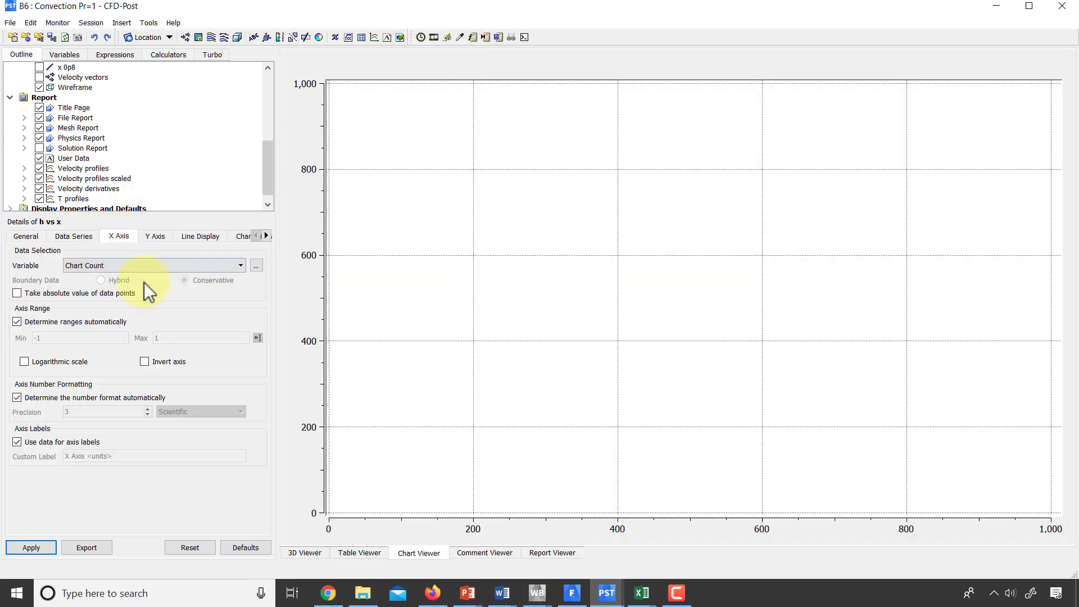
{"action": "left_click", "coordinate": [240, 265]}
{"action": "scroll", "coordinate": [162, 320], "scroll_direction": "down", "scroll_amount": 5}
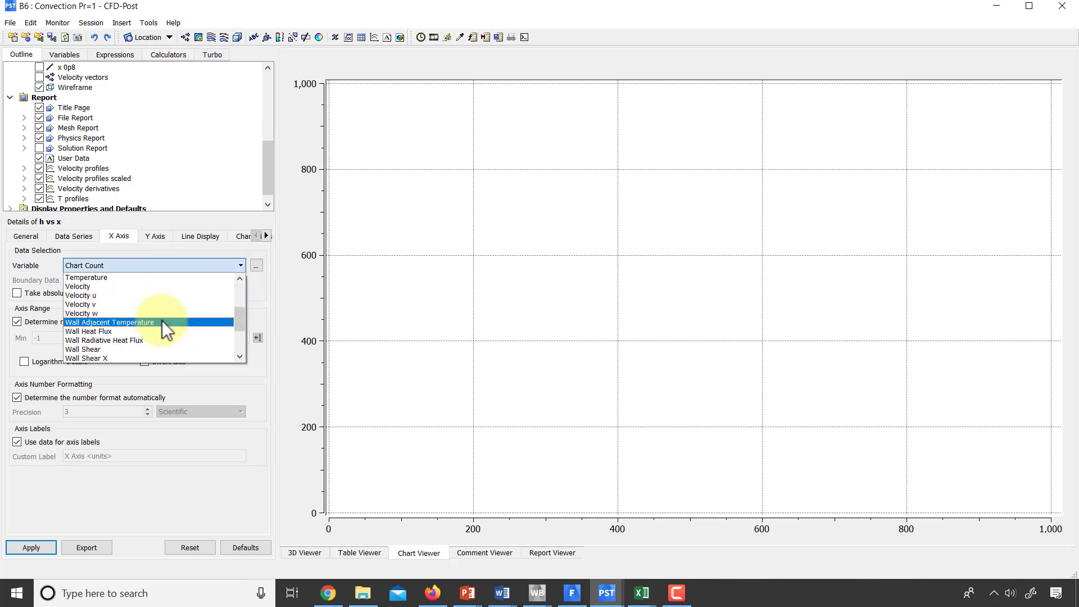
{"action": "left_click", "coordinate": [159, 330]}
Set the Y axis variable of the h vs x chart to Surface Heat Transfer Coefficient and plot the chart
{"action": "left_click", "coordinate": [156, 237]}
{"action": "left_click", "coordinate": [241, 265]}
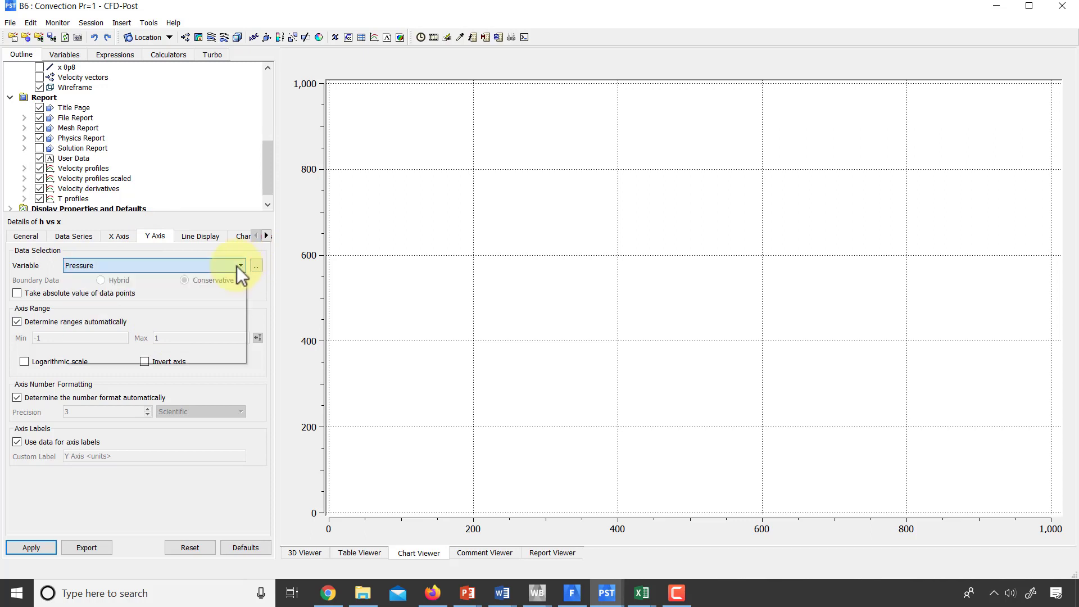
{"action": "left_click", "coordinate": [177, 339]}
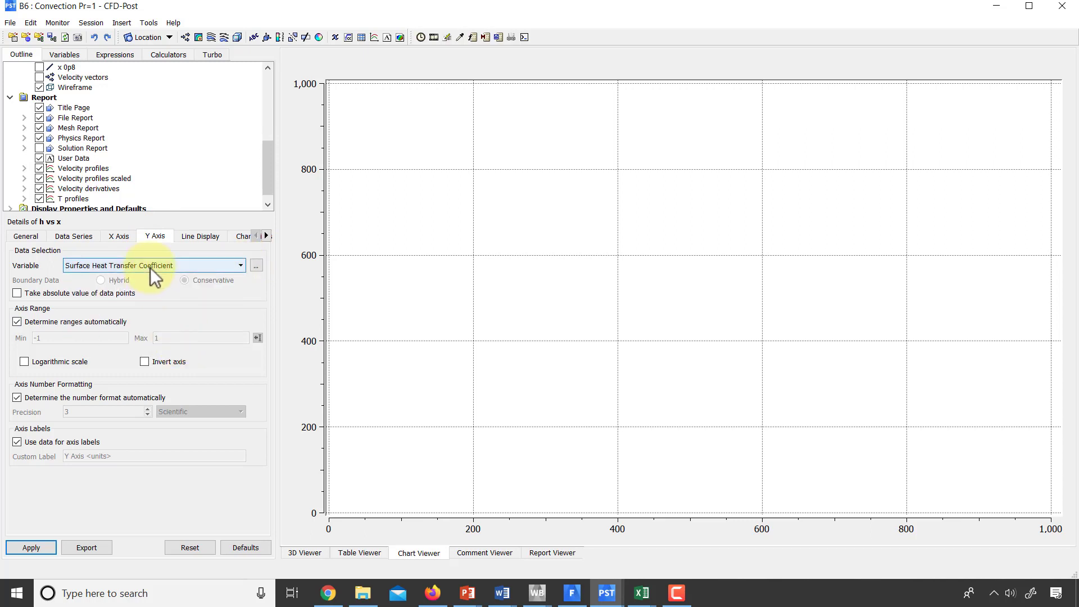
{"action": "left_click", "coordinate": [32, 548]}
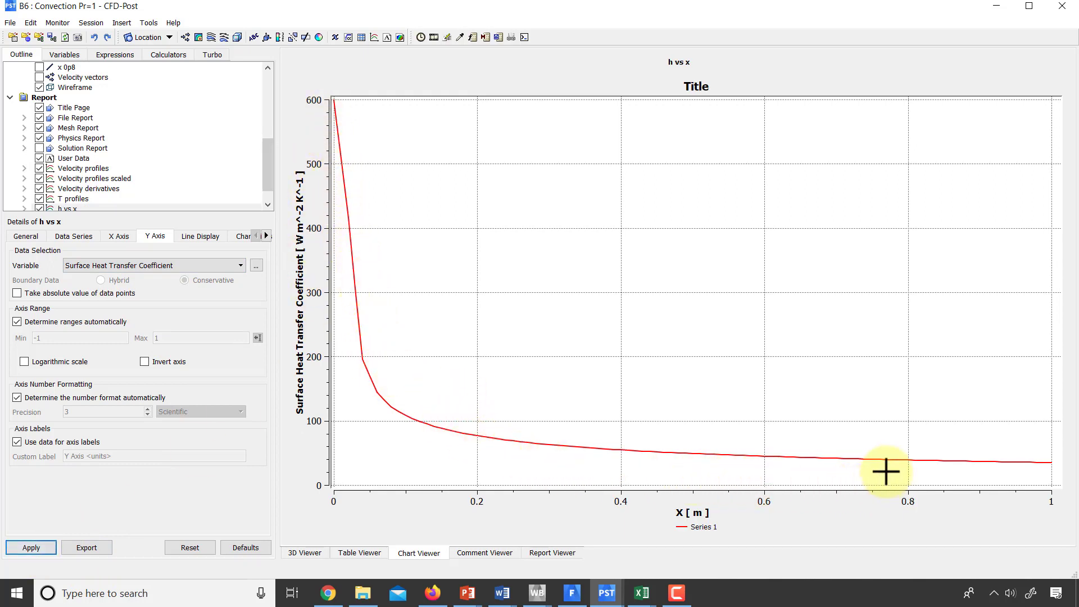
Switch to the PowerPoint slide show and reveal the Post-processing slide's points on plotting Nu_x vs. Re_x and the Re_x definition
{"action": "key", "text": "alt+Tab"}
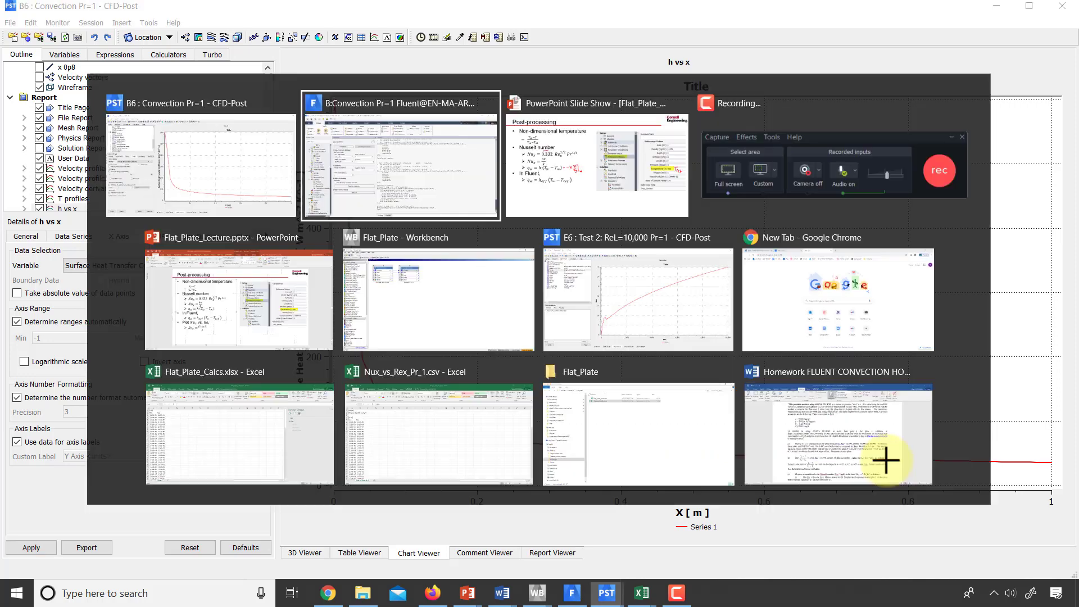
{"action": "key", "text": "alt+Tab"}
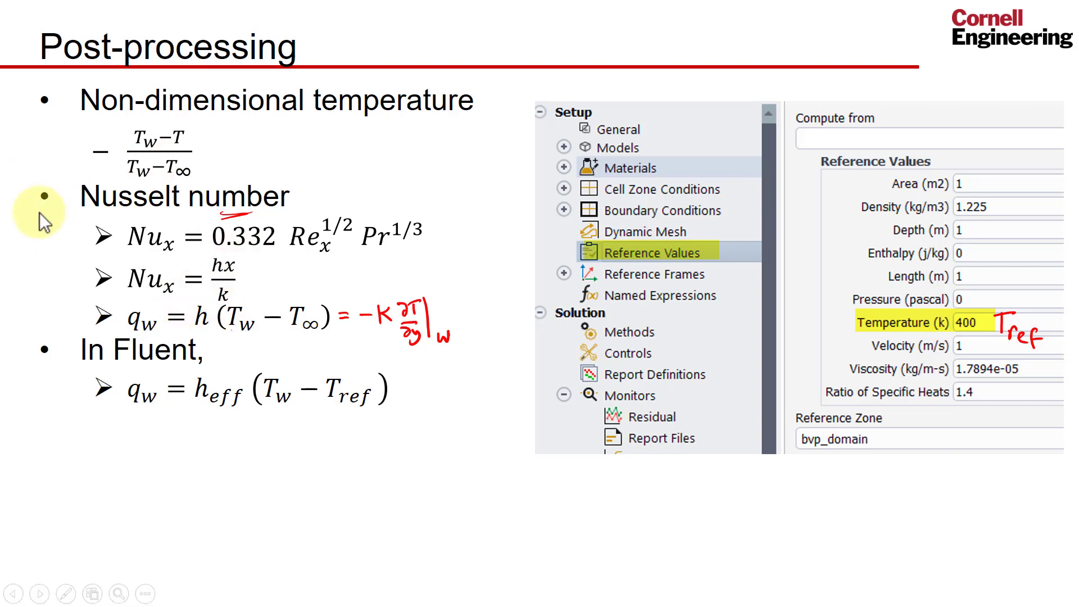
{"action": "left_click", "coordinate": [304, 373]}
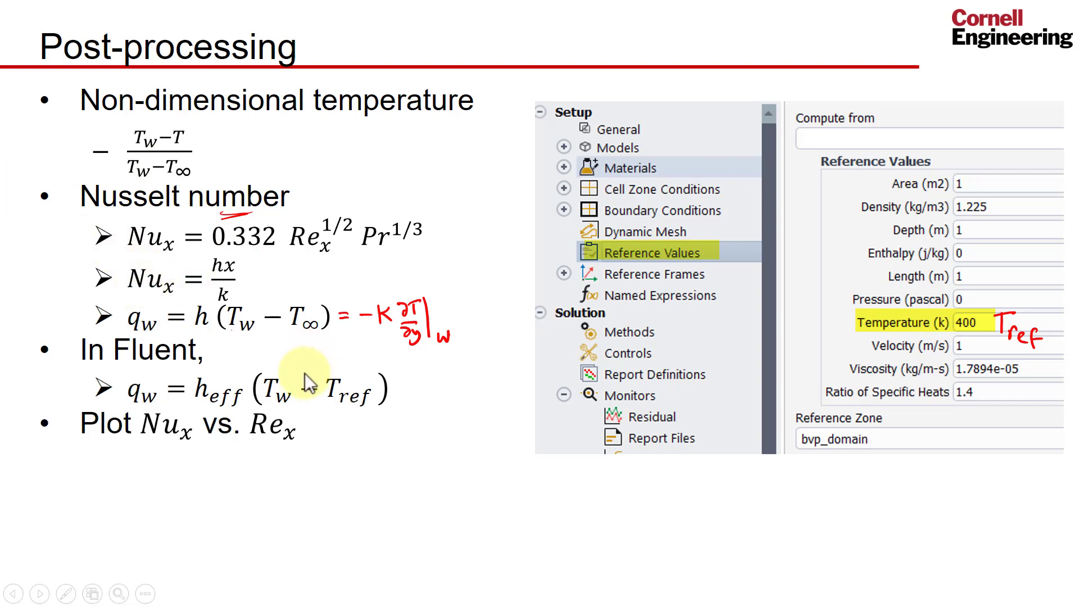
{"action": "left_click", "coordinate": [305, 373]}
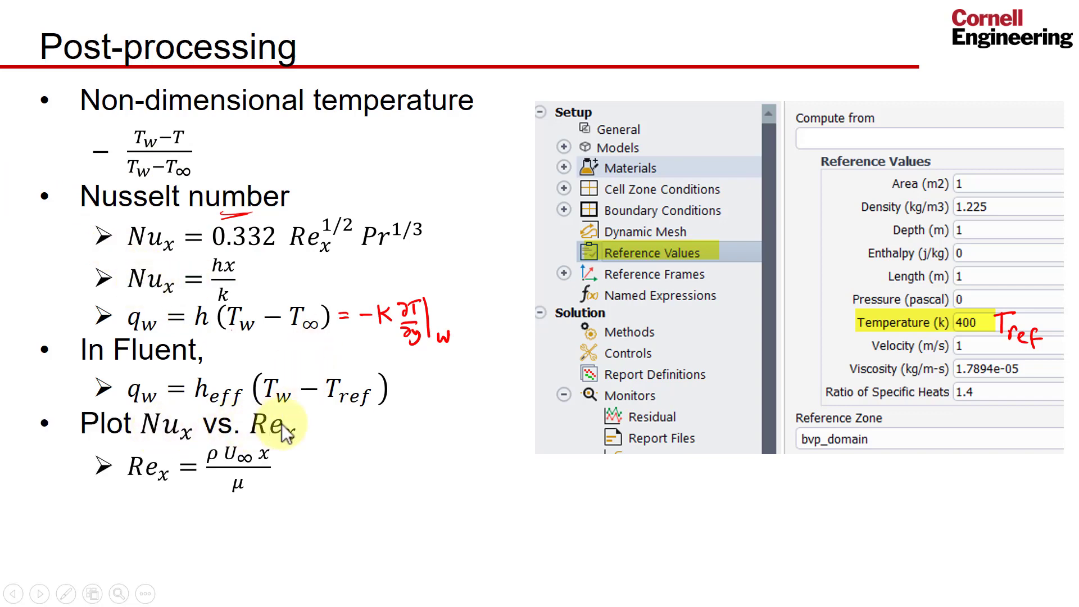